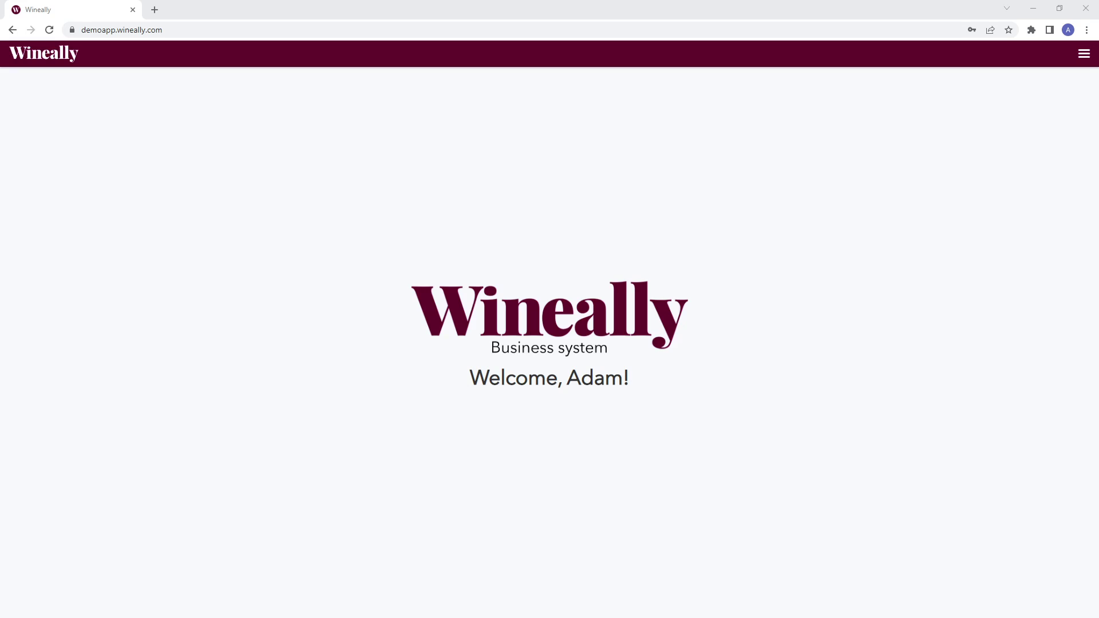
Step: Open the wine registration form and select Allesverloren as the producer
click(1084, 53)
click(1028, 158)
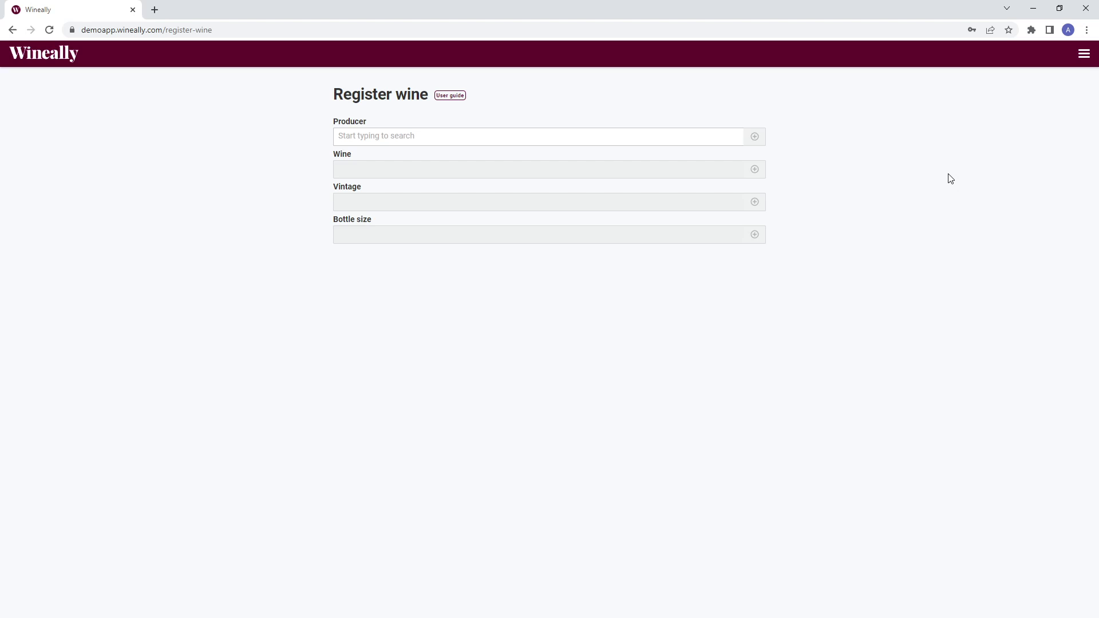
click(545, 137)
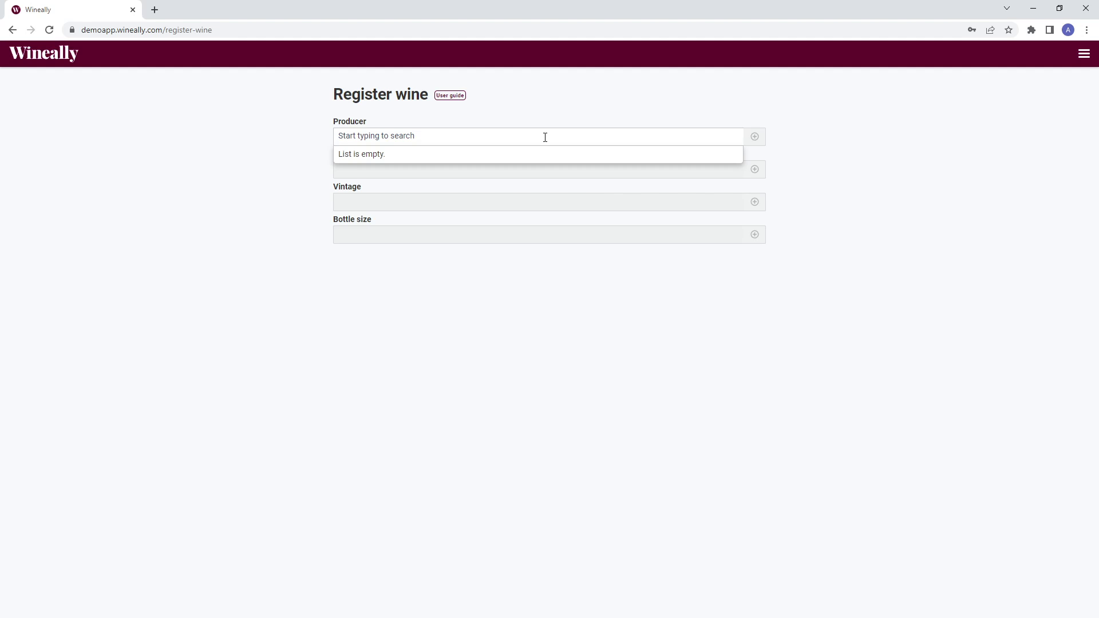
text(Al)
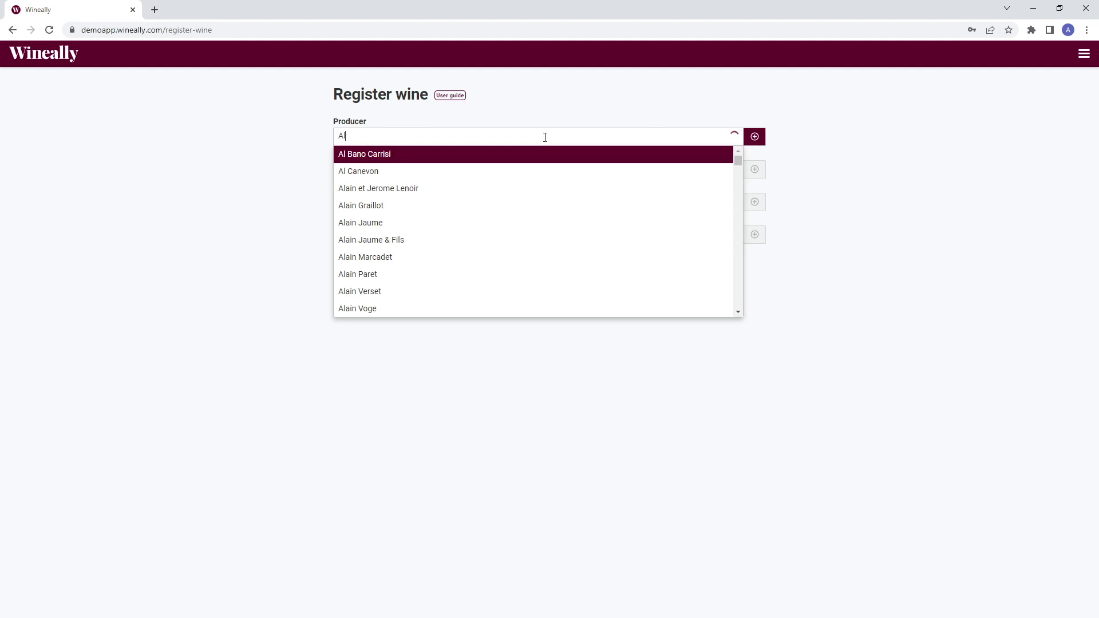
text(les)
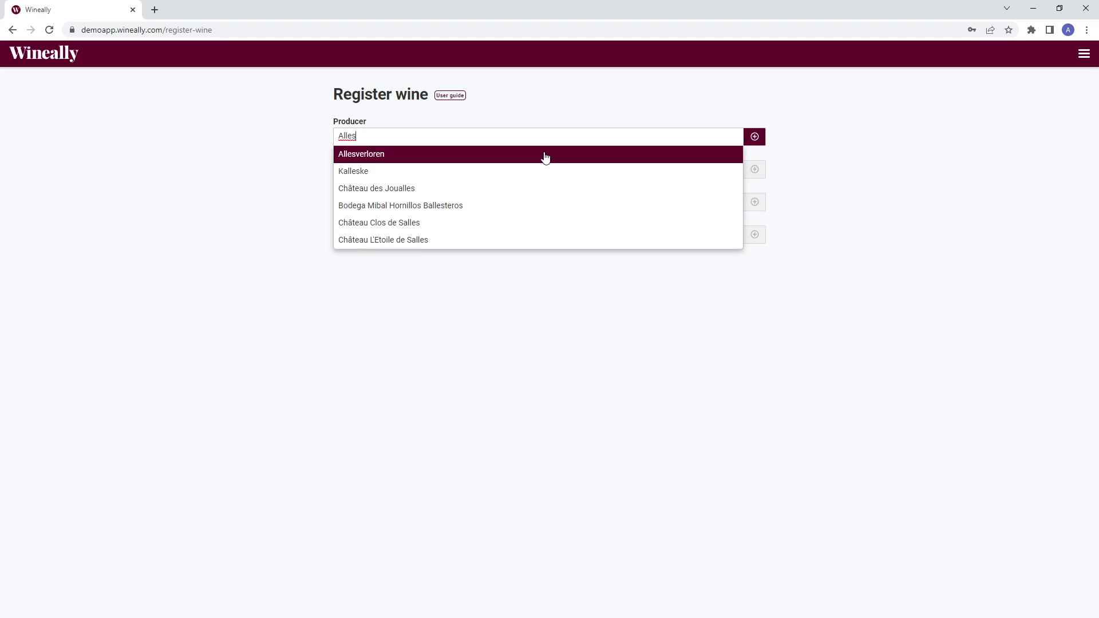
click(545, 156)
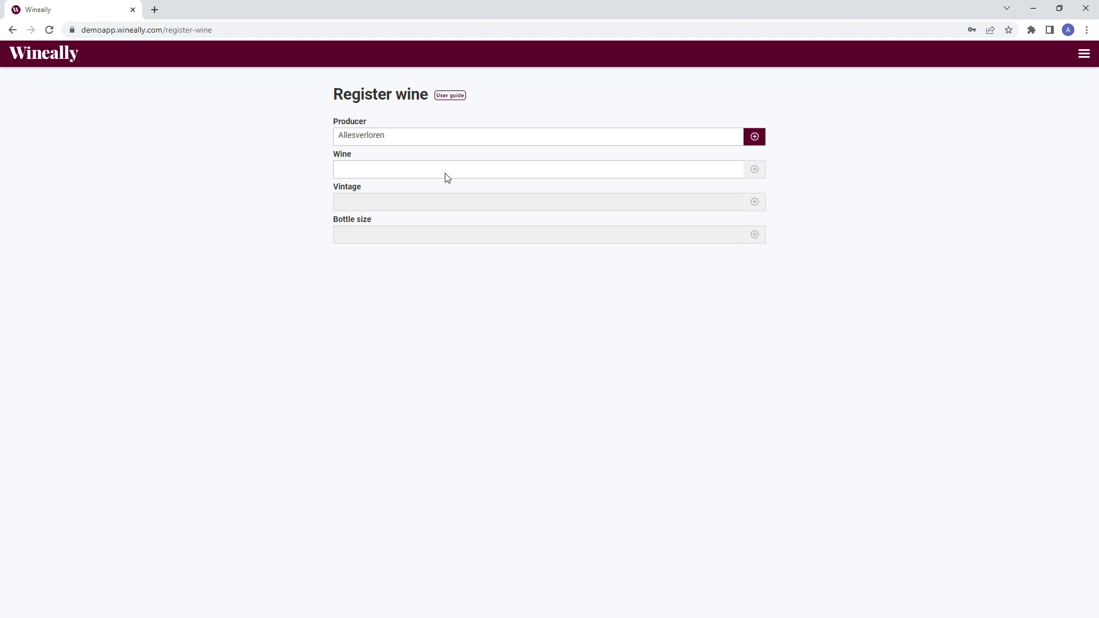
Step: Select the producer's Chenin Blanc as the wine and set its vintage to 2016
click(415, 173)
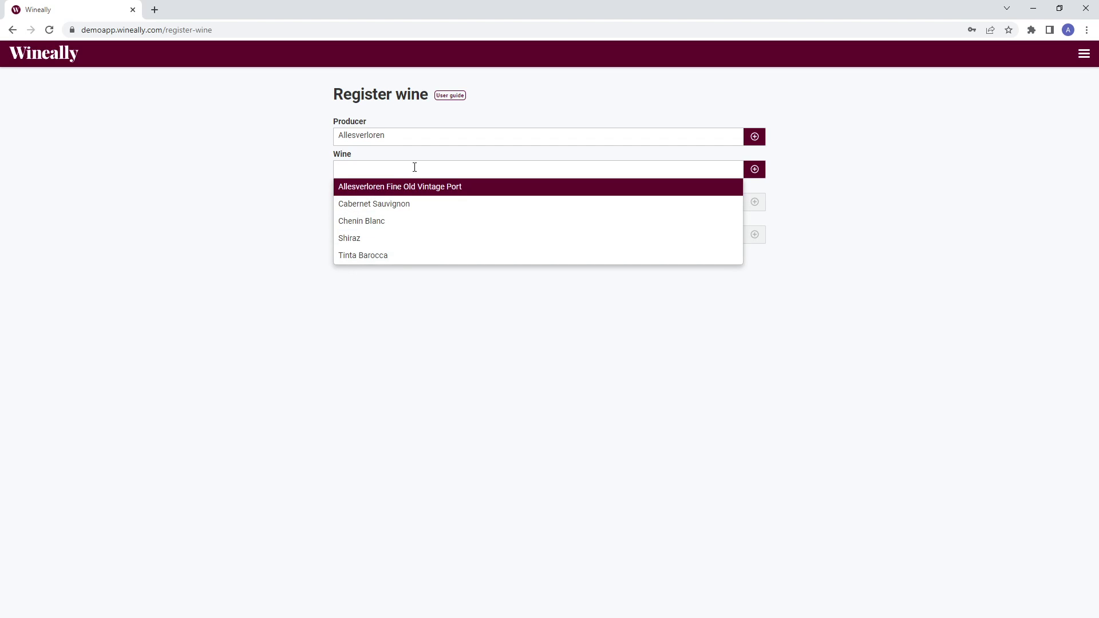
text(Bla)
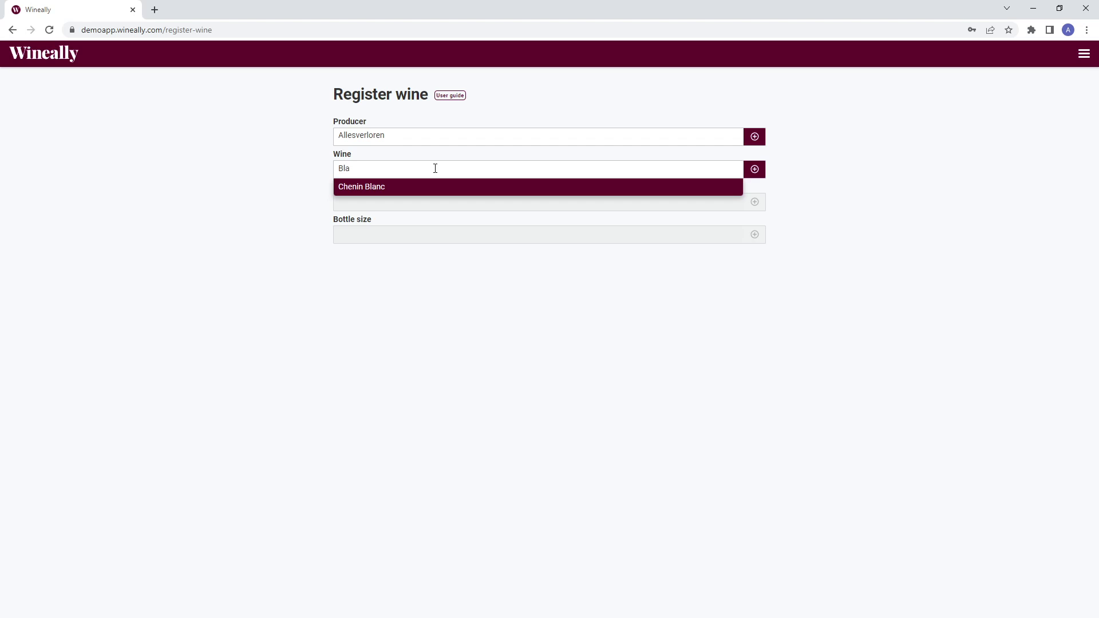
click(403, 189)
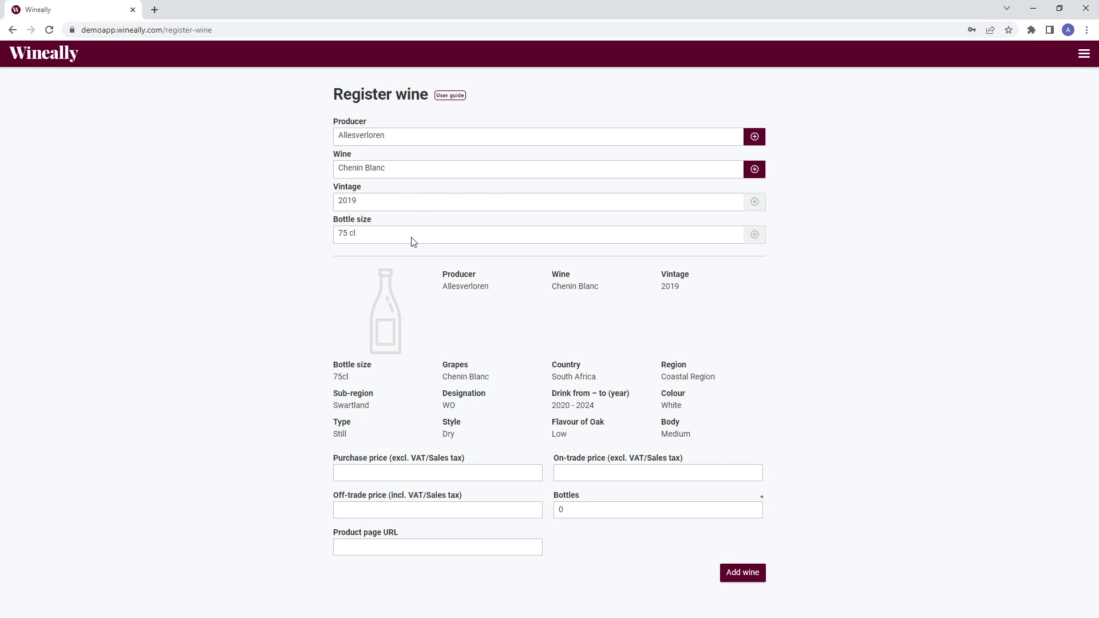
click(422, 201)
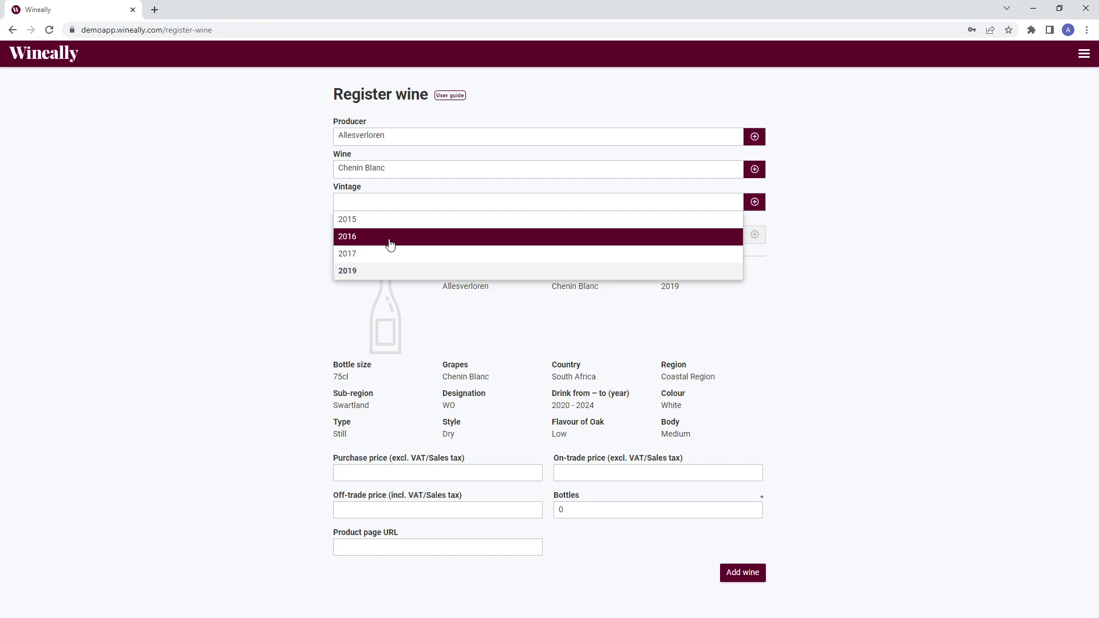
click(343, 239)
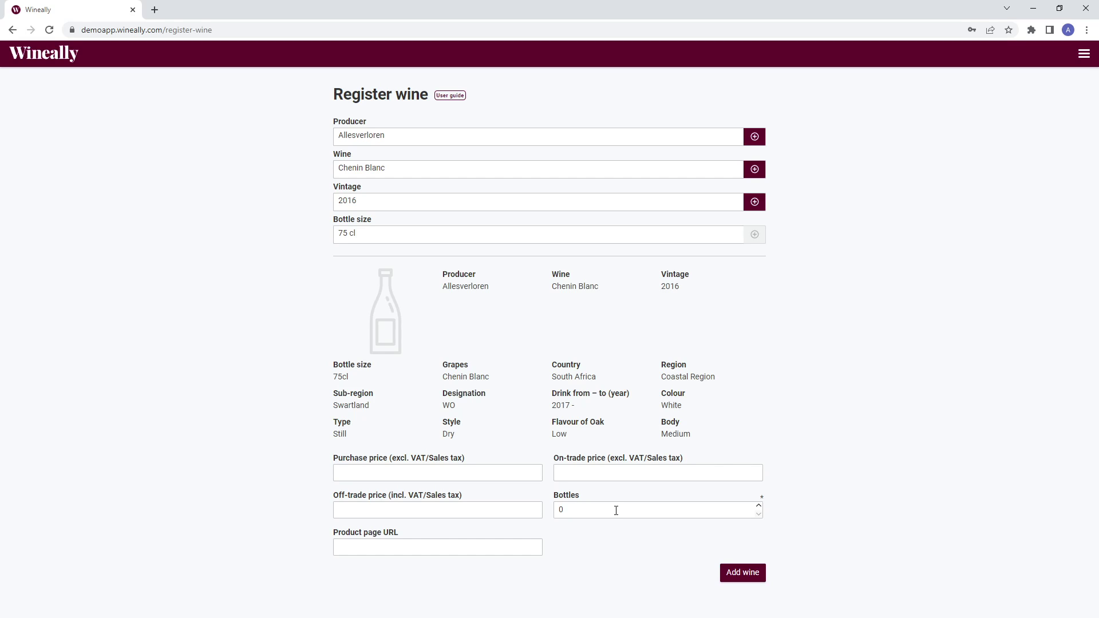
Step: Add the selected wine to the register with 0 bottles and no prices or product page URL
click(759, 505)
click(759, 514)
click(425, 548)
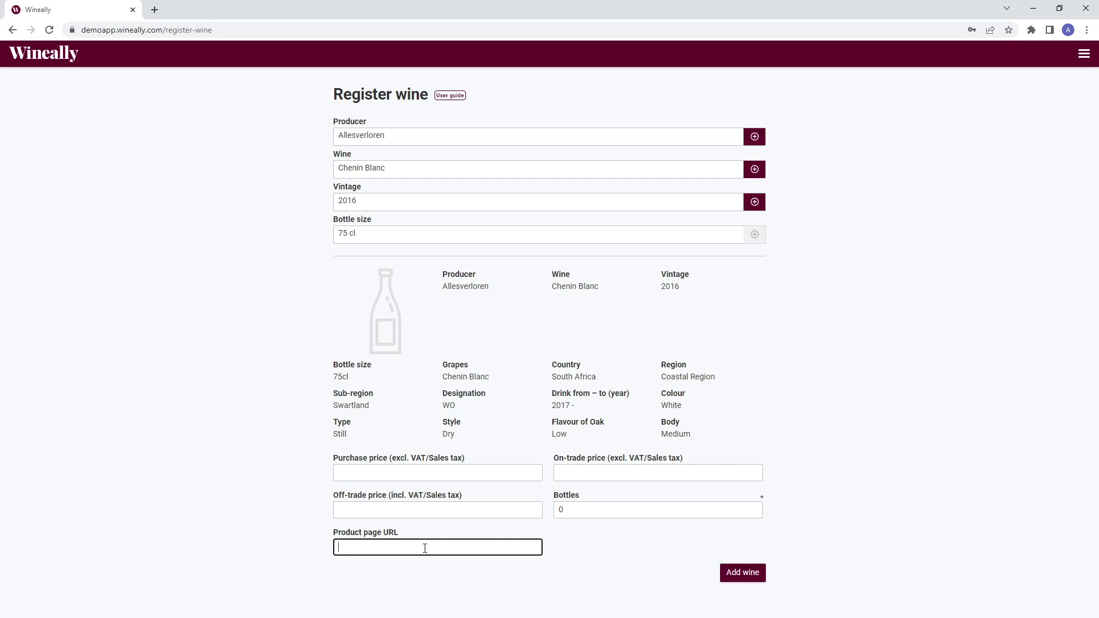
click(744, 578)
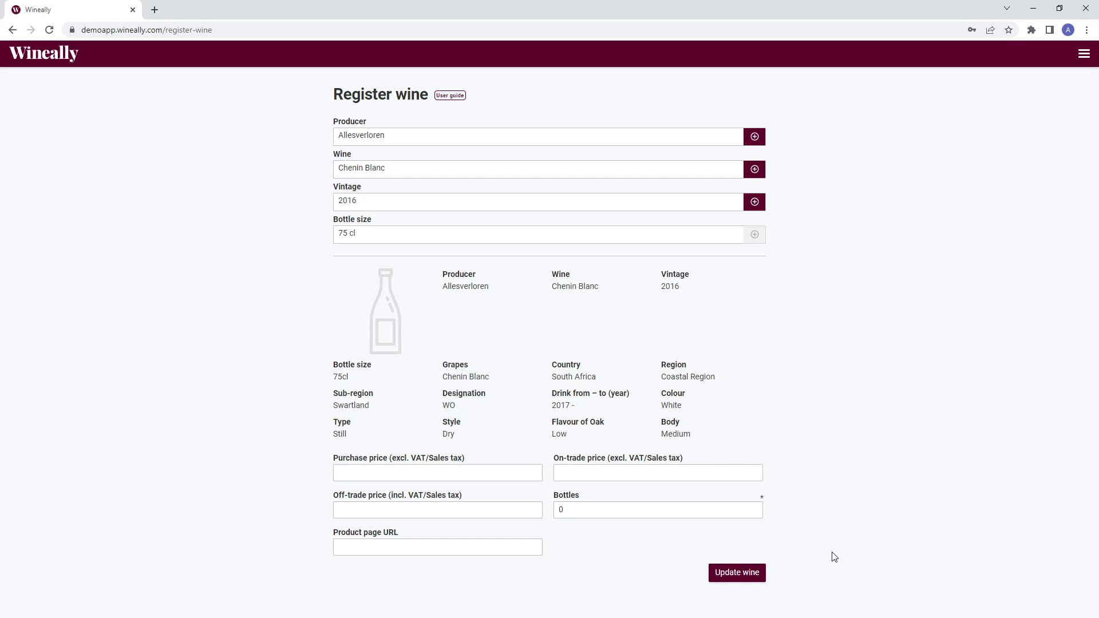
Step: Return to the home page of the business system
click(1084, 54)
click(1010, 108)
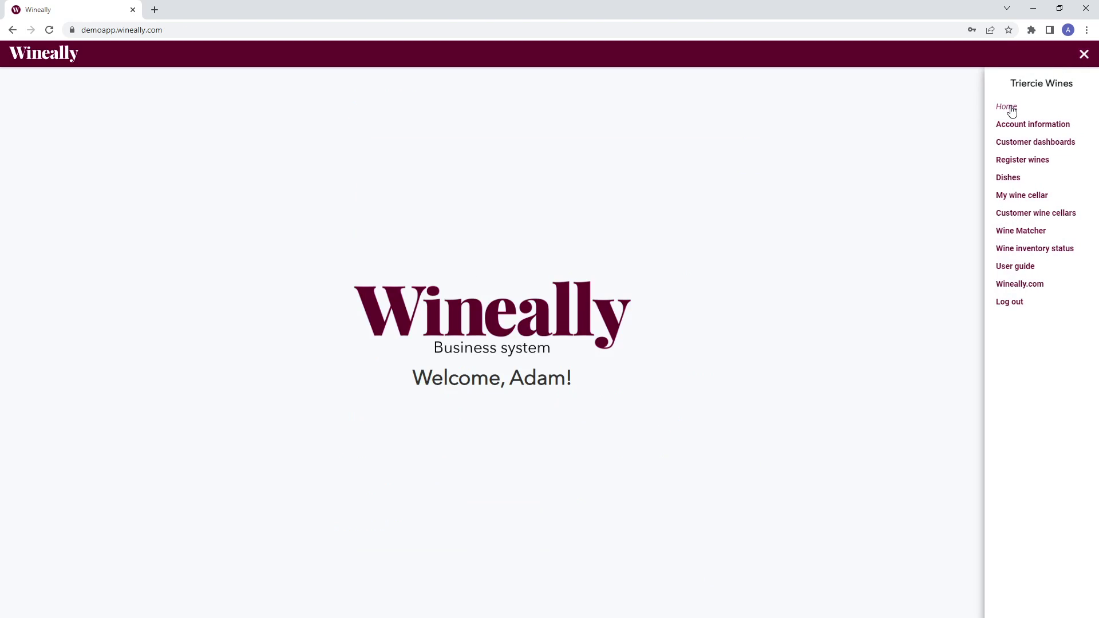
click(1084, 53)
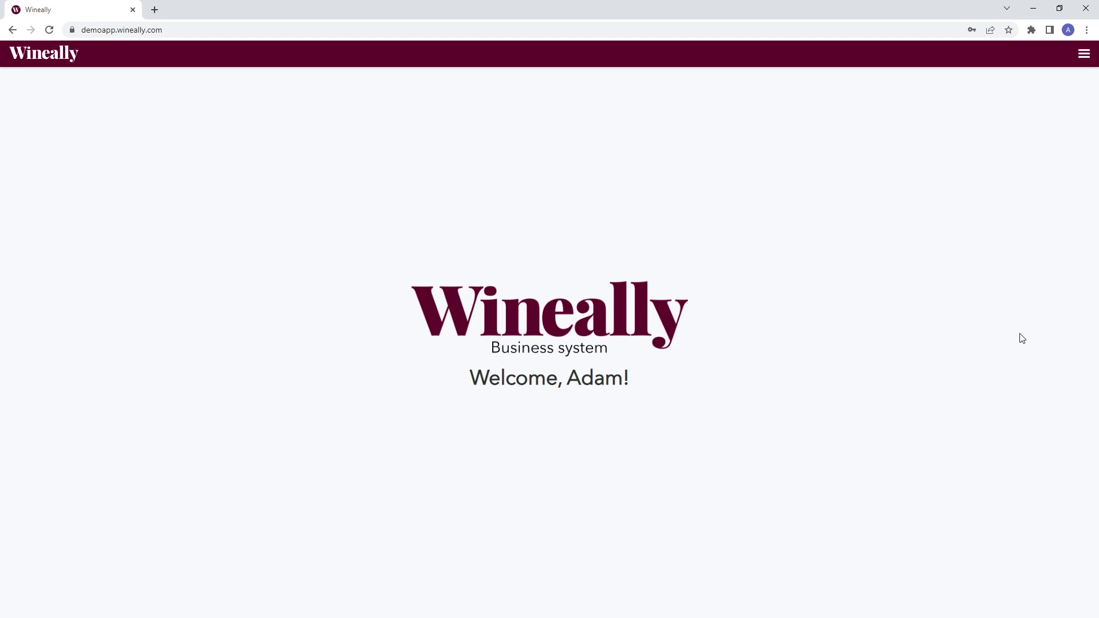
Step: Open a blank wine registration form and search the producers for "Demo producer"
click(1083, 55)
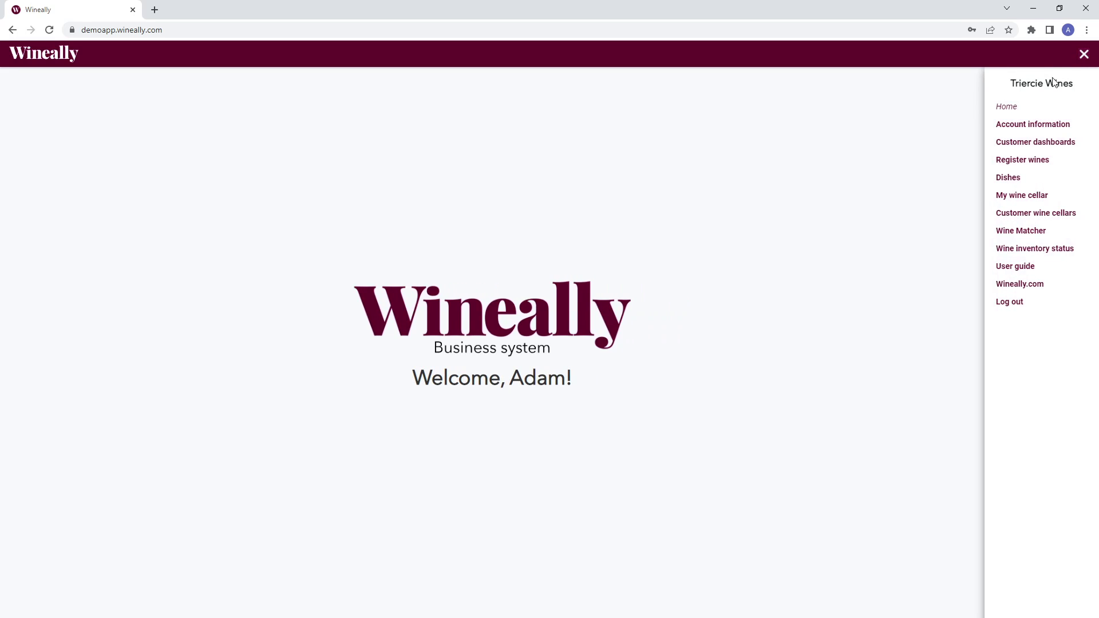
click(1023, 162)
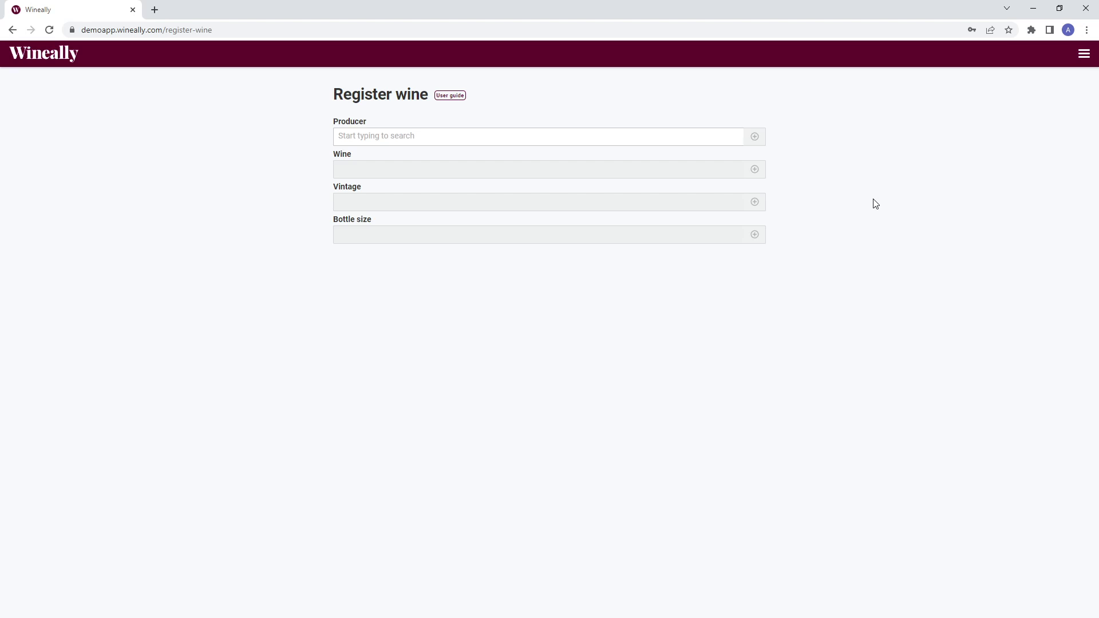
click(532, 138)
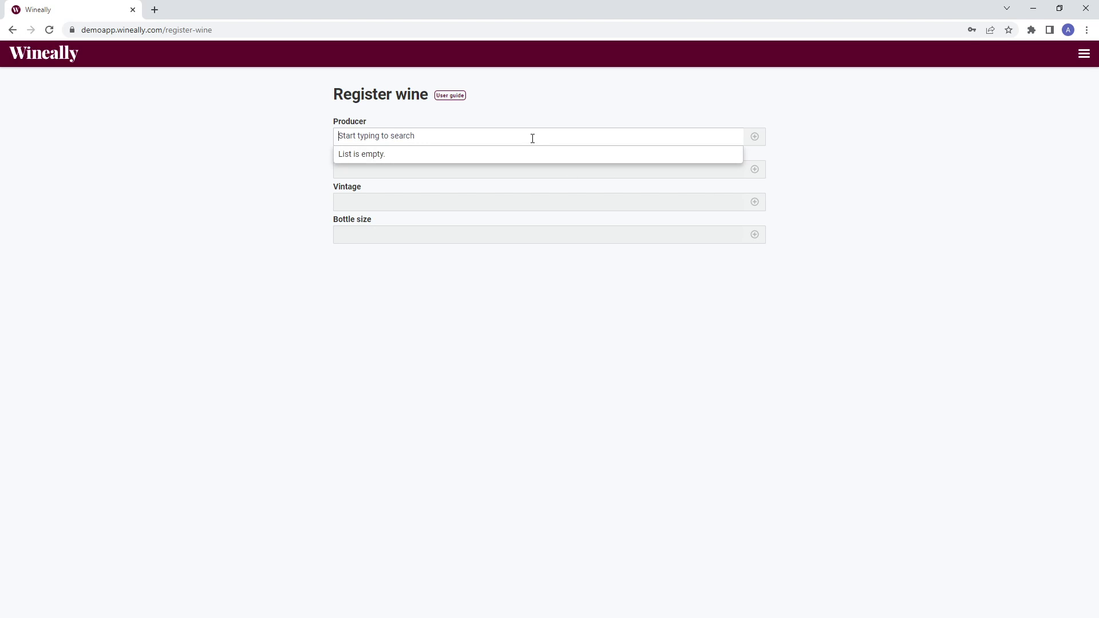
text(Demo )
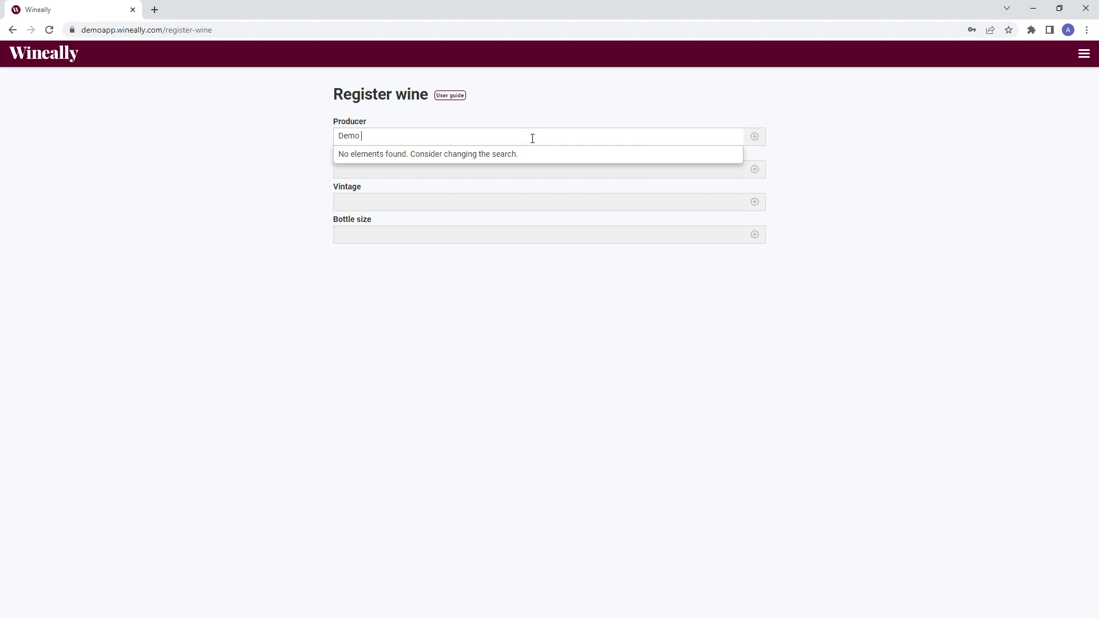
text(producer)
Step: Create and save a new producer named Demo Producer
click(756, 139)
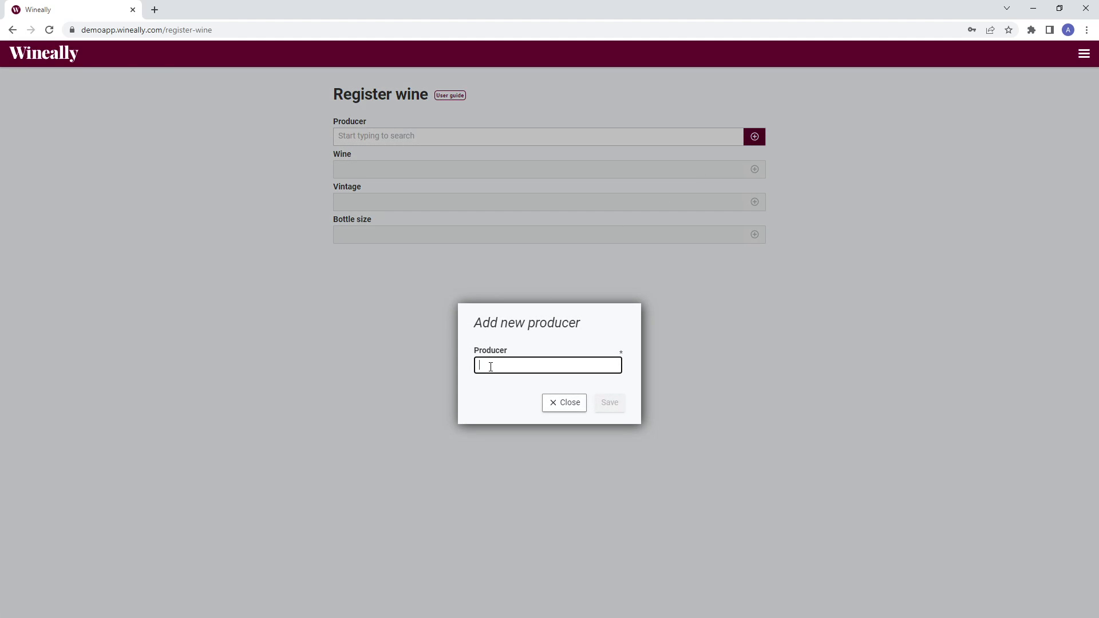
text(Demo Prod)
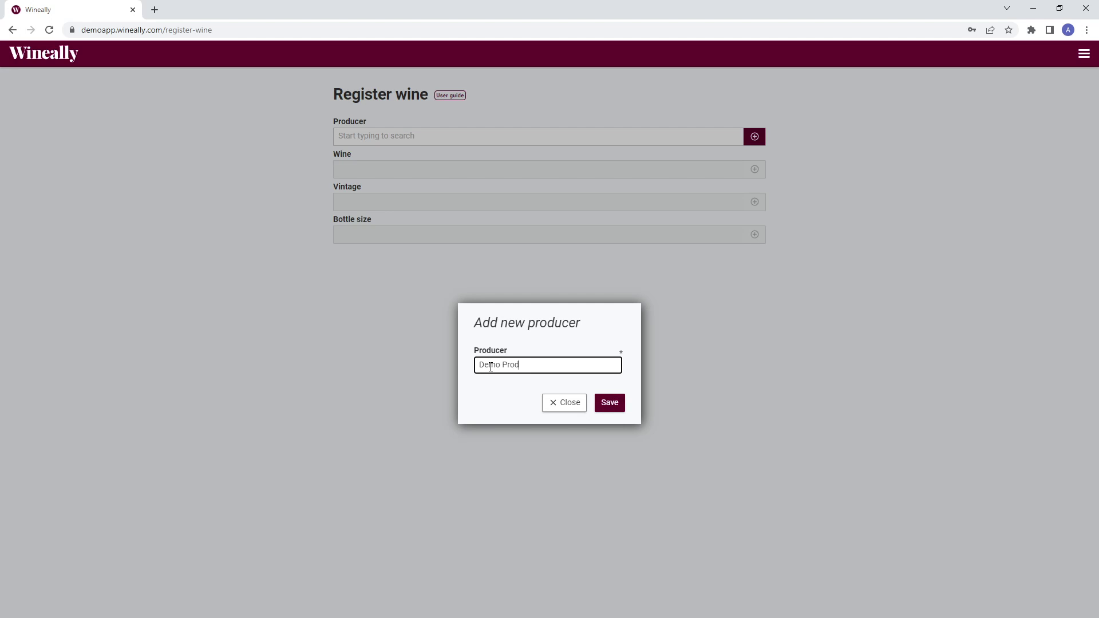
text(ucer)
click(610, 408)
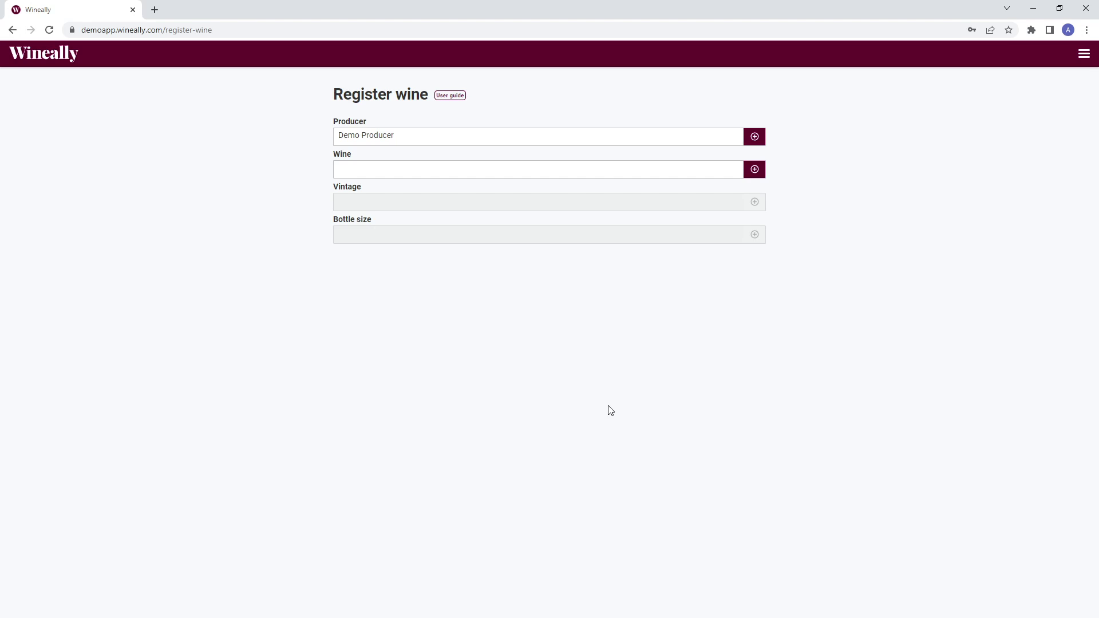
Step: Add a new wine named Demo wine with vintage 2022 and bottle size 75 cl
click(755, 170)
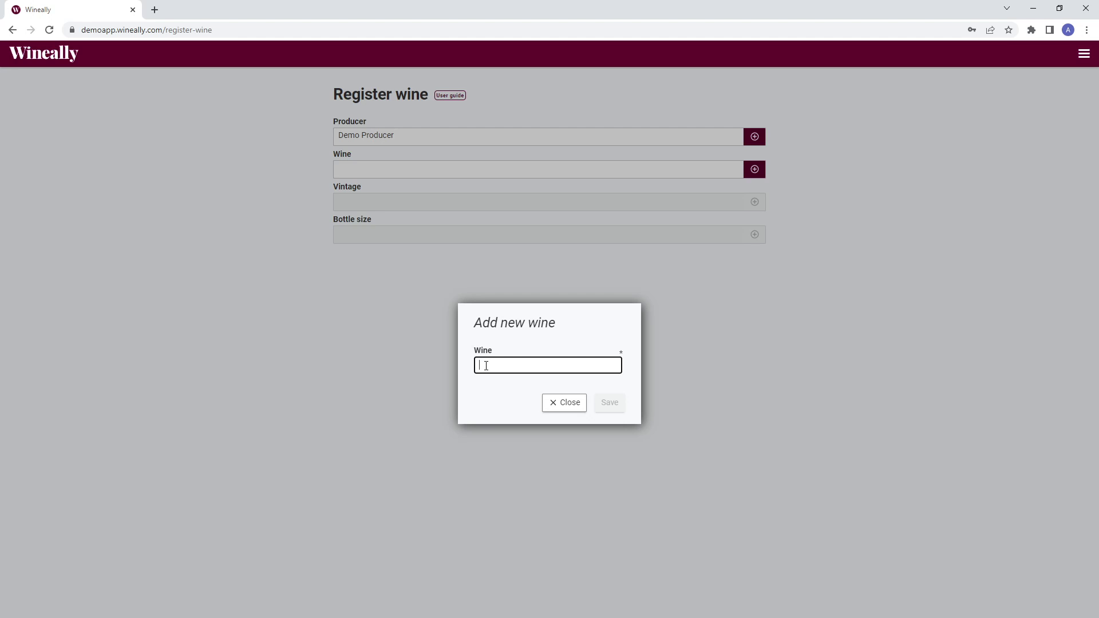
text(Demo wine)
click(609, 404)
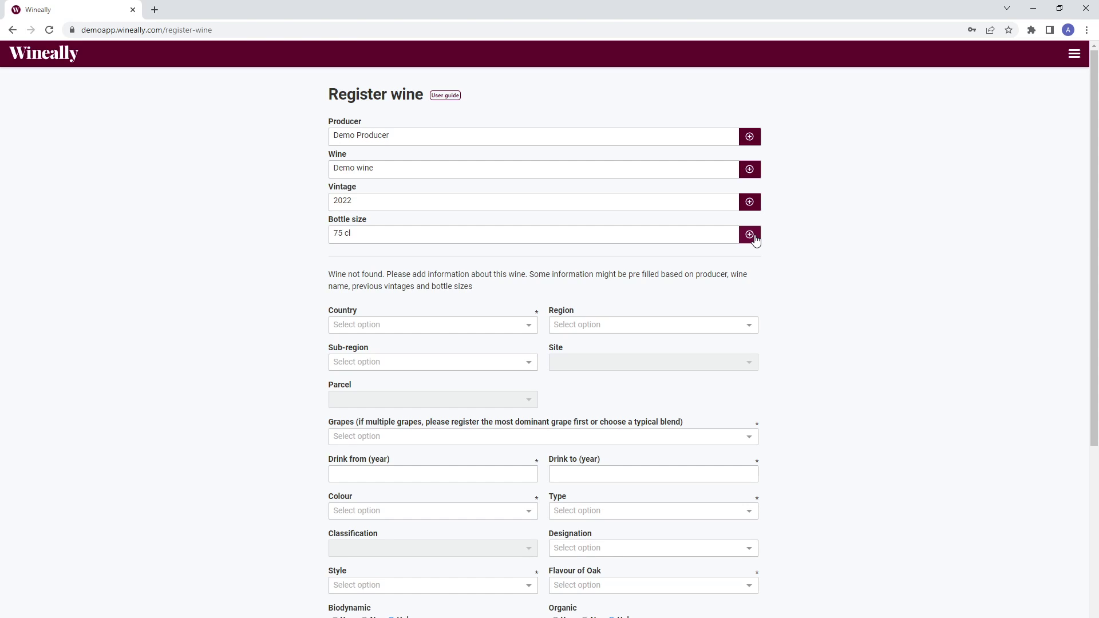
Step: Review the blank wine detail fields and browse the grape options without choosing one
scroll(511, 290, down, 3)
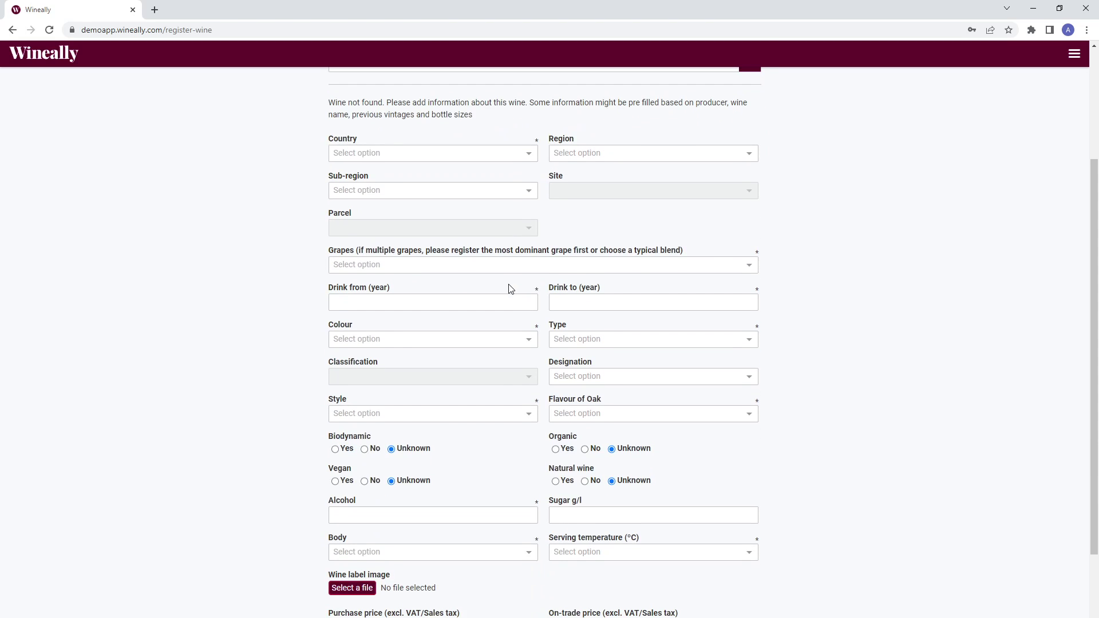
scroll(510, 289, down, 1)
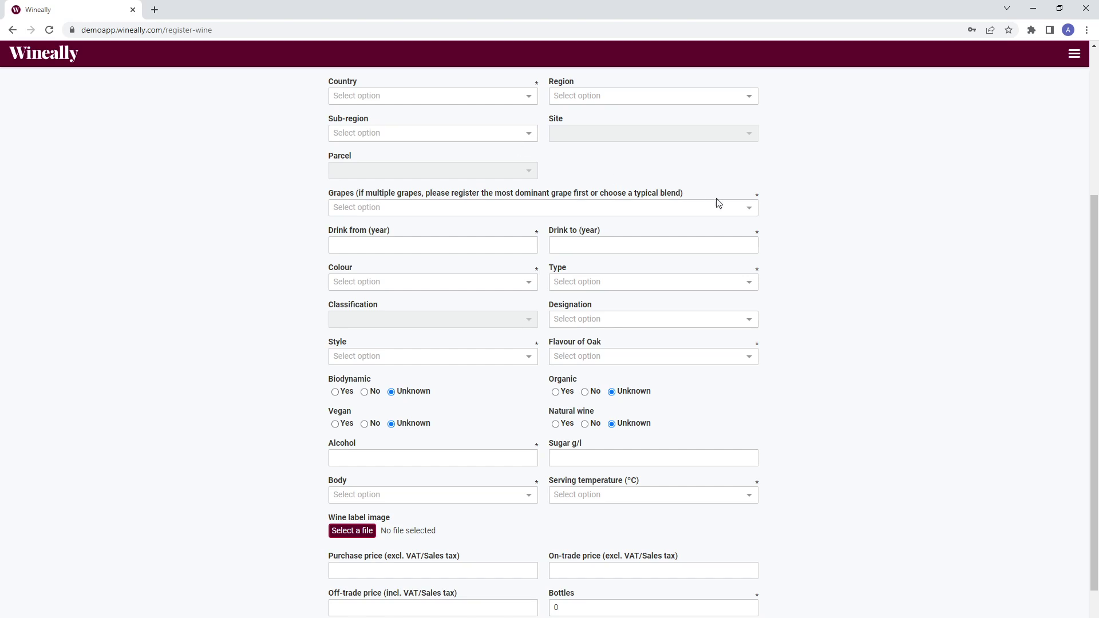
click(752, 212)
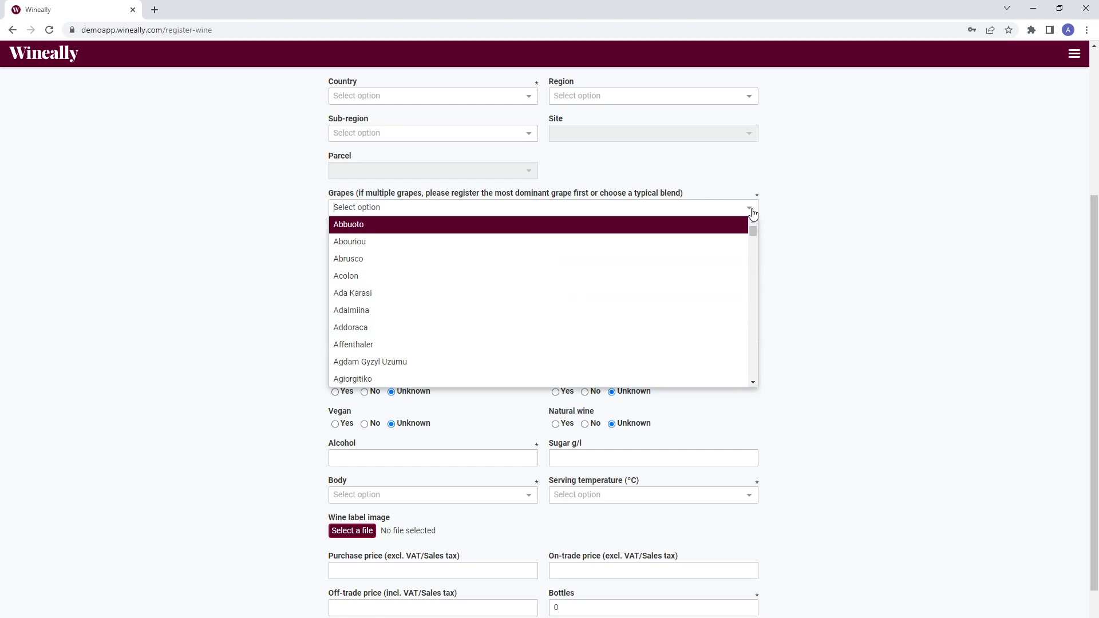
drag(753, 224, 755, 362)
click(847, 285)
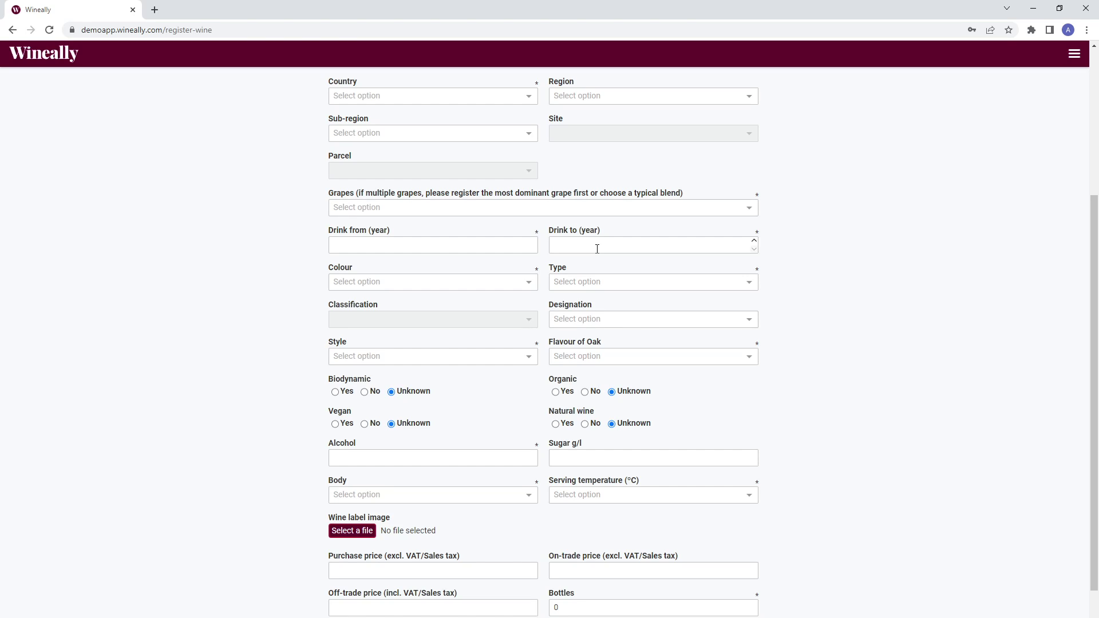
Step: Examine the options offered for the wine's colour and type, leaving both unset
click(530, 284)
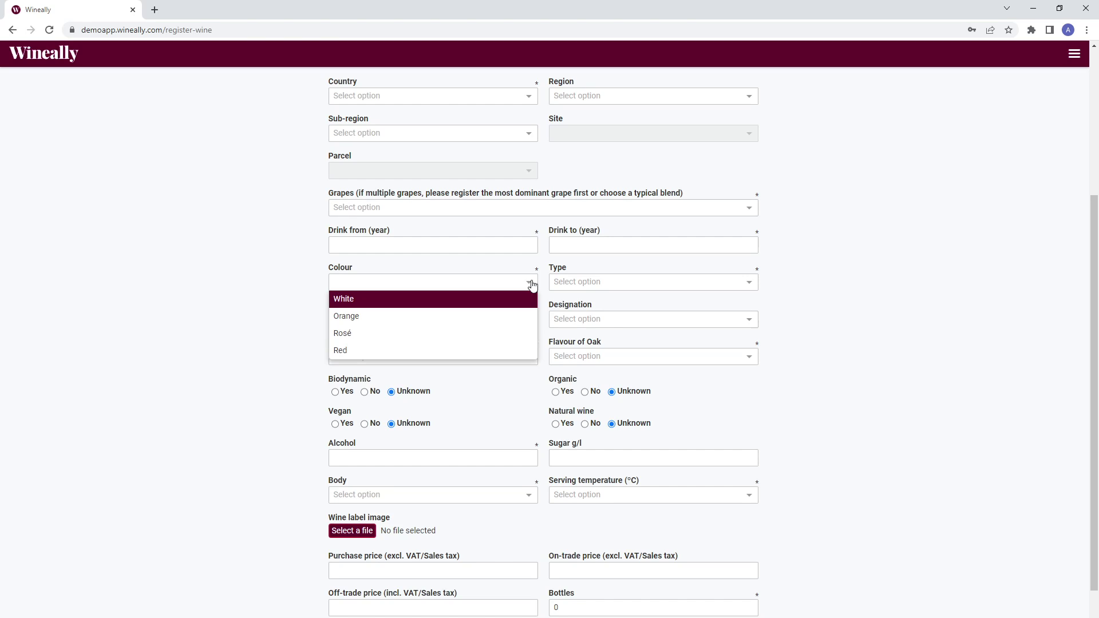
click(531, 285)
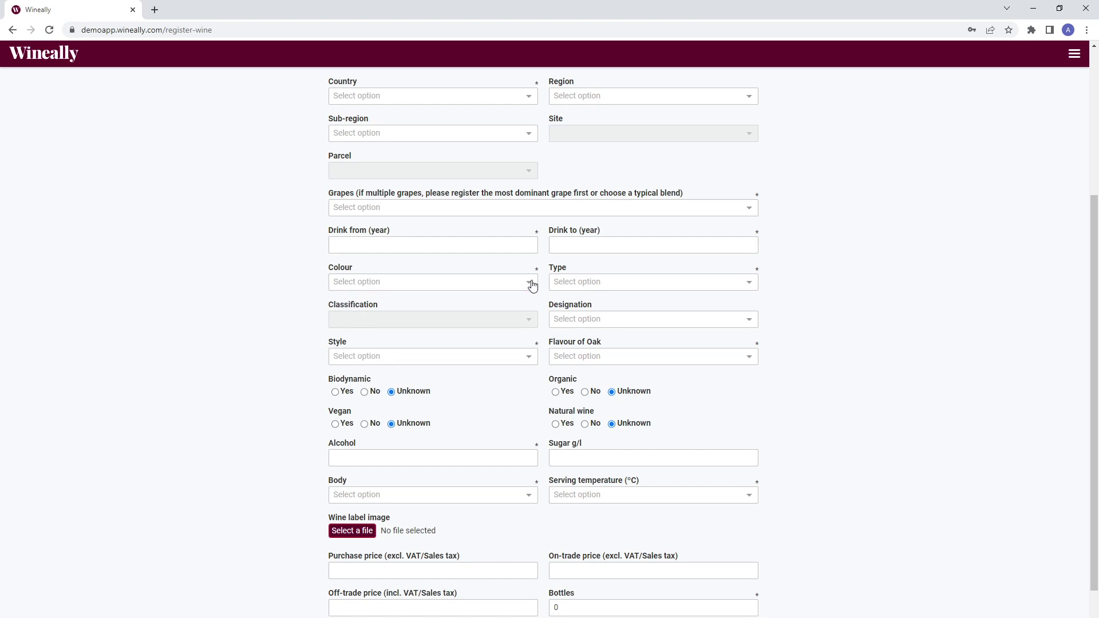
click(715, 284)
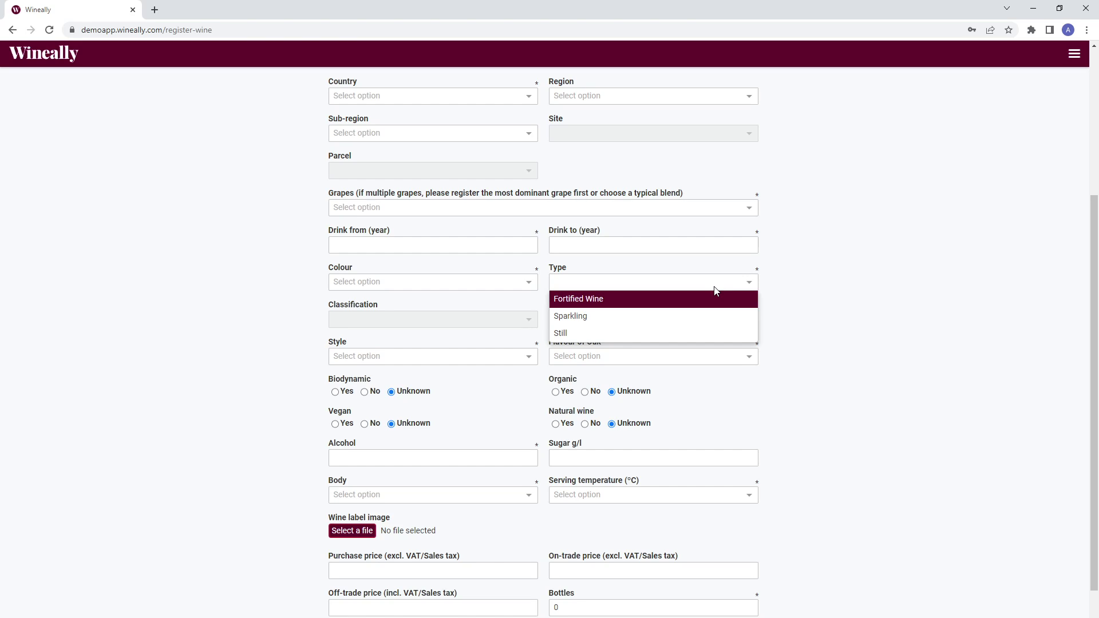
click(751, 286)
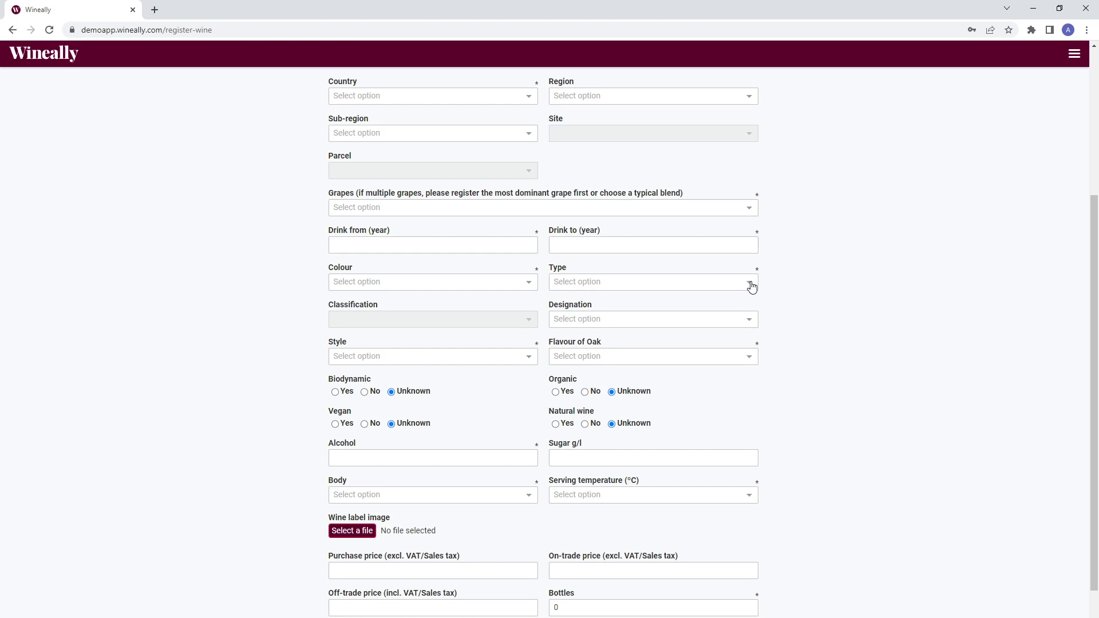
Step: Examine the options offered for the wine's style and flavour of oak without selecting any
scroll(768, 288, down, 2)
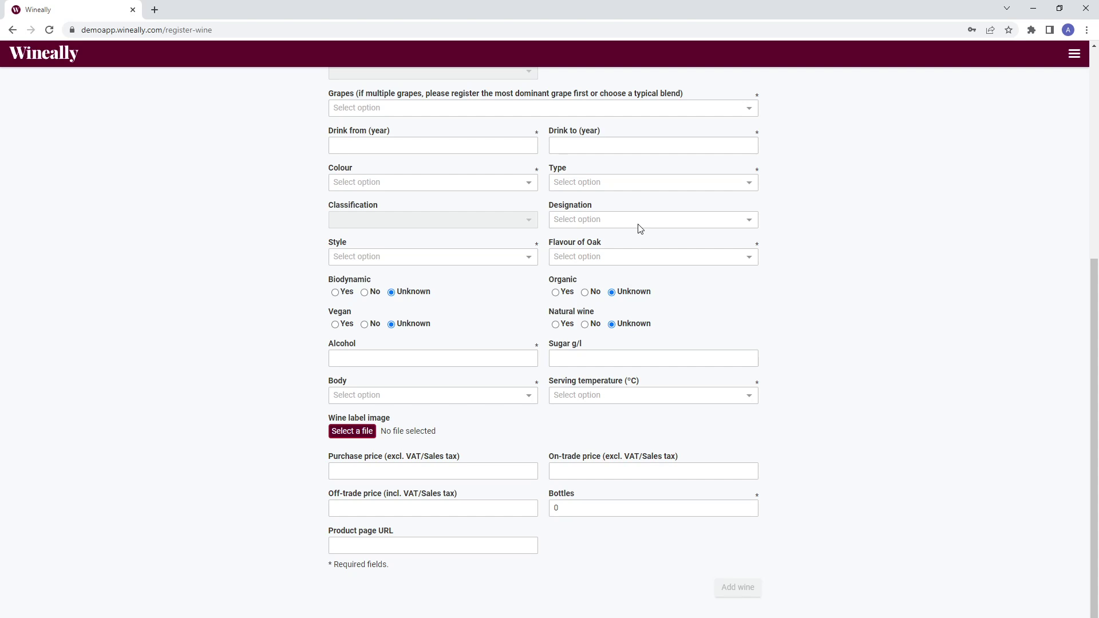
click(522, 263)
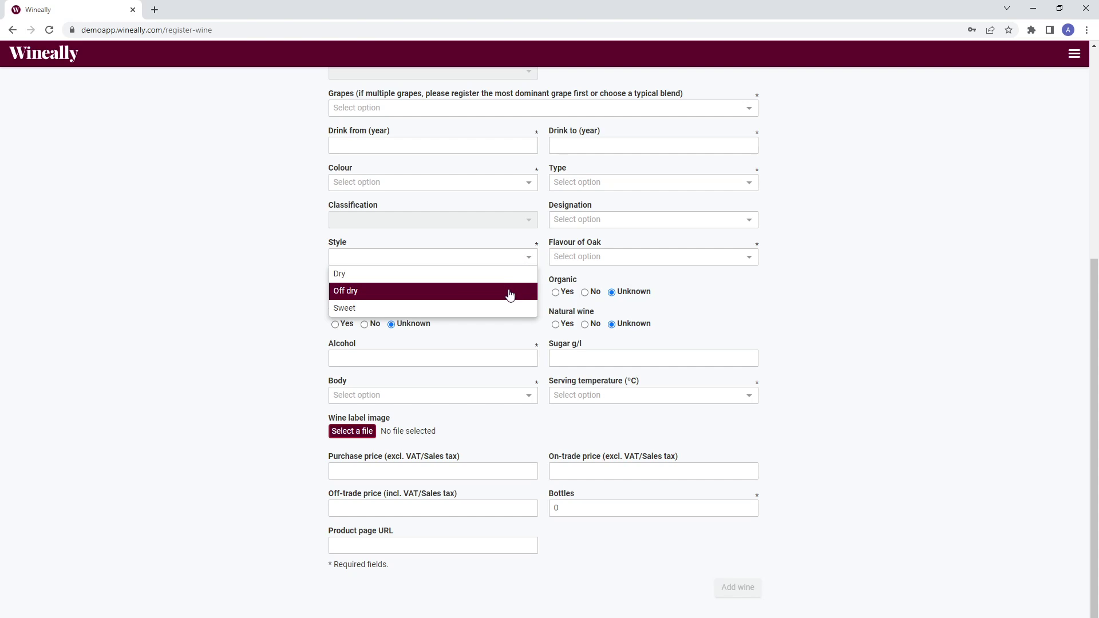
click(532, 261)
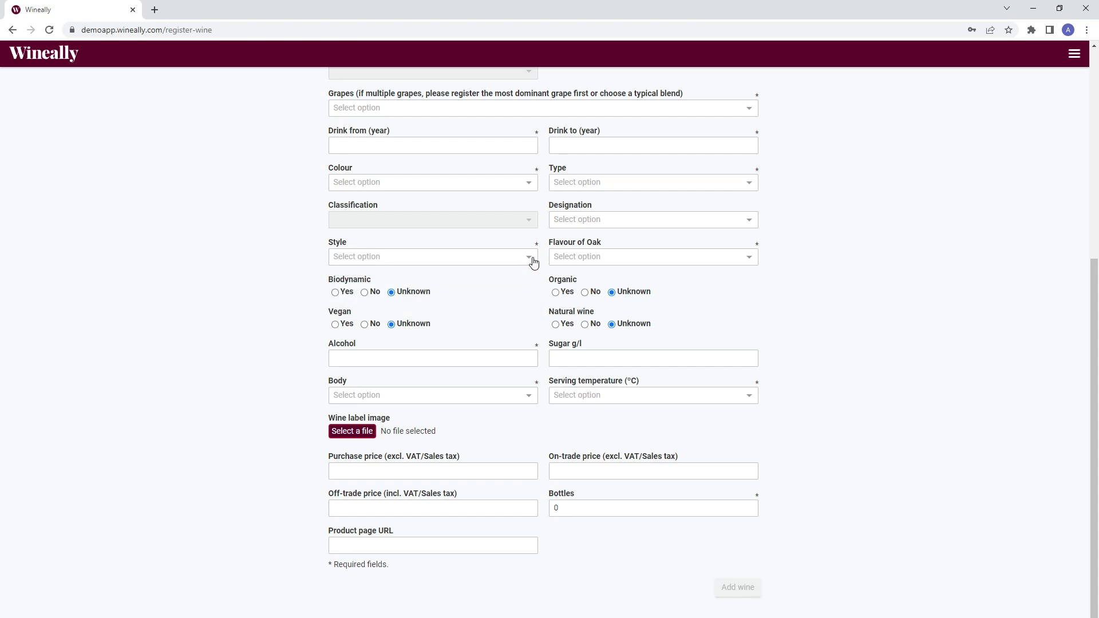
click(755, 260)
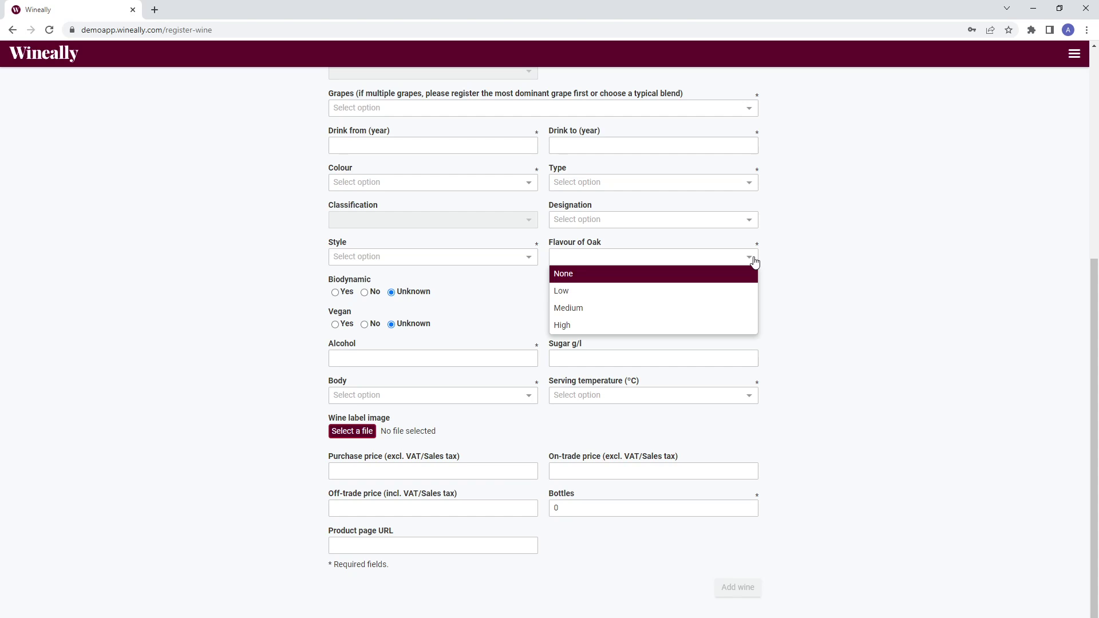
click(754, 262)
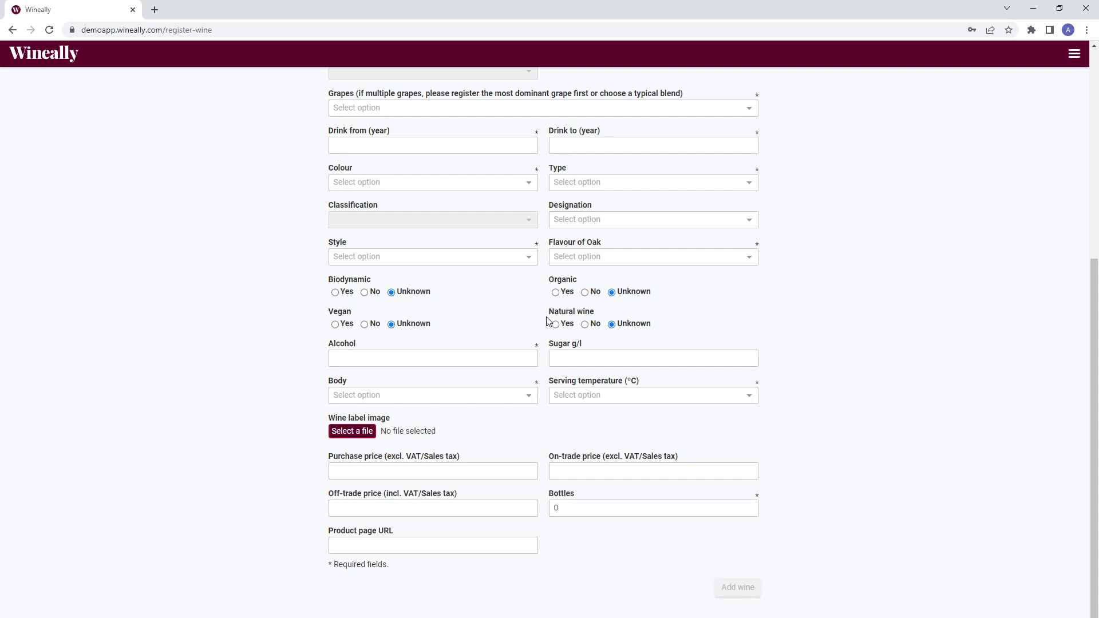
Step: Inspect the empty alcohol and sugar fields and the options for body and serving temperature
click(426, 364)
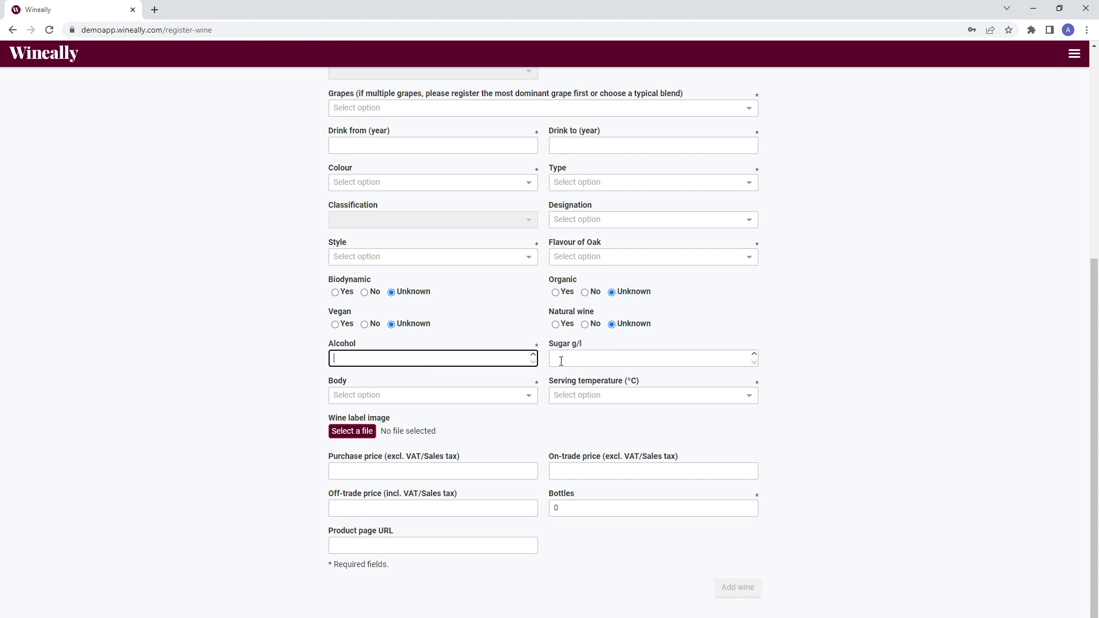
click(598, 364)
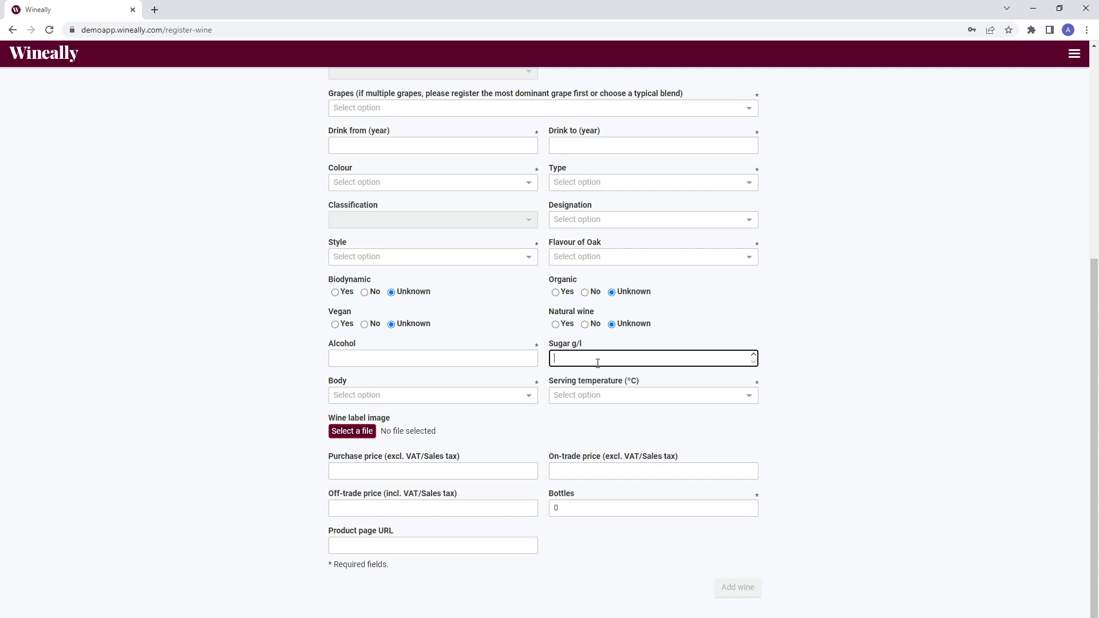
click(530, 398)
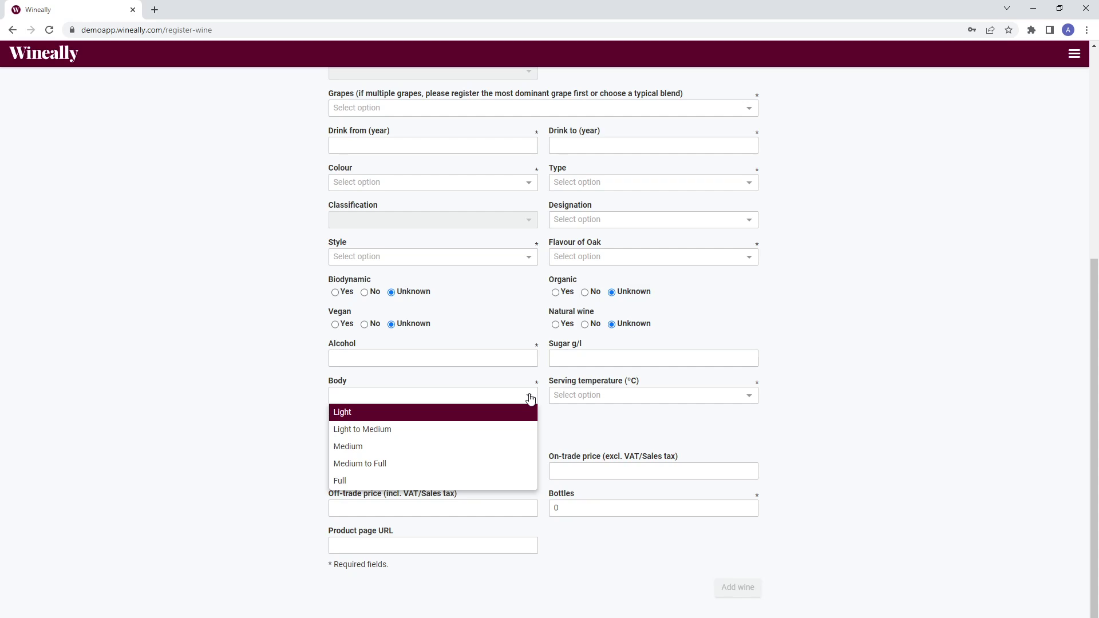
click(529, 398)
click(751, 396)
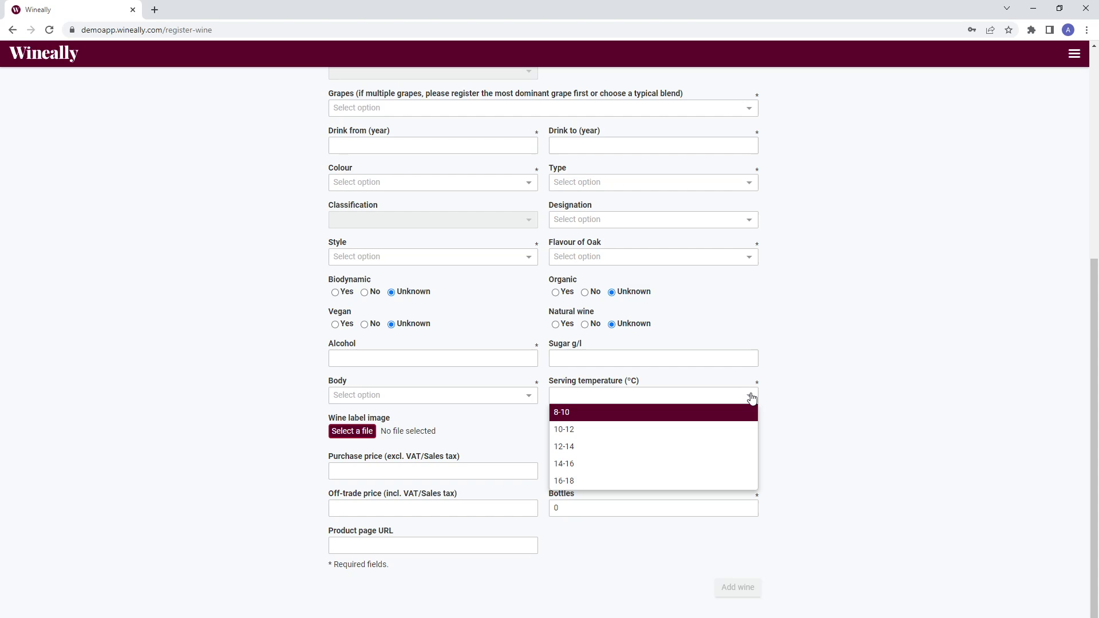
click(752, 398)
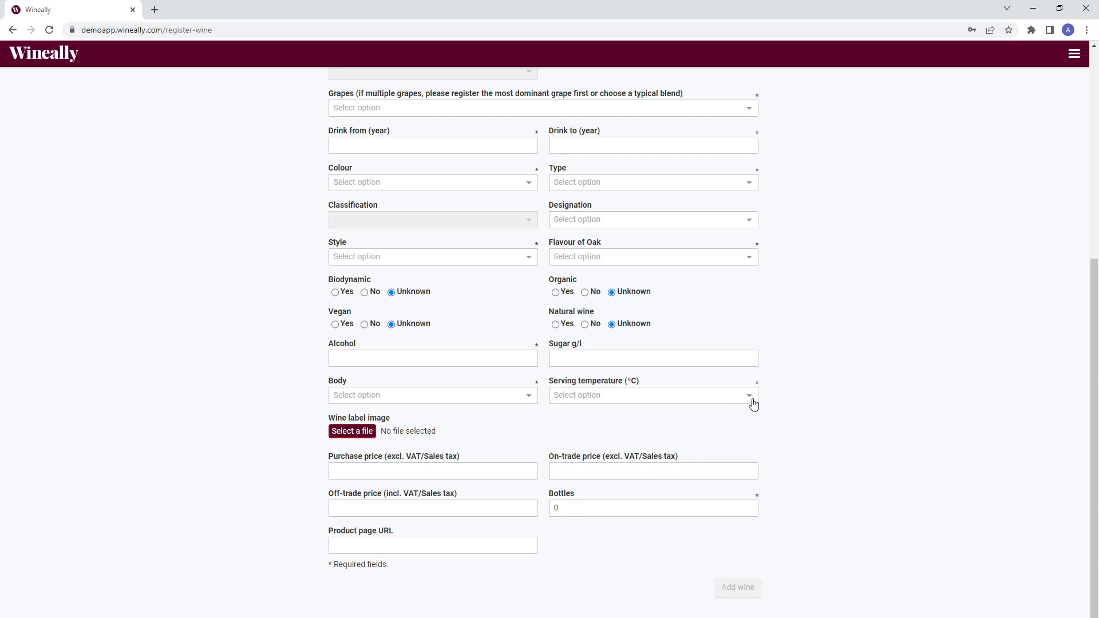